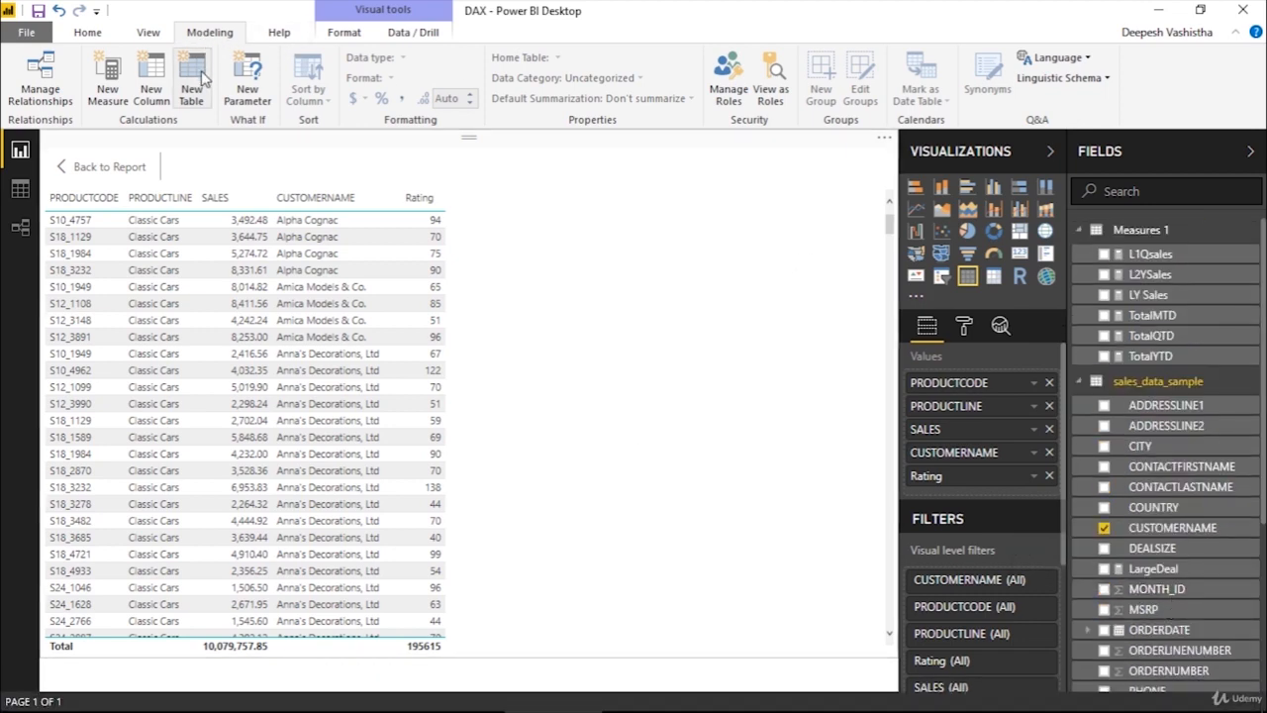
Add a calculated column to the sales_data_sample table and begin its formula as Sentiments = IF(
right_click(1145, 386)
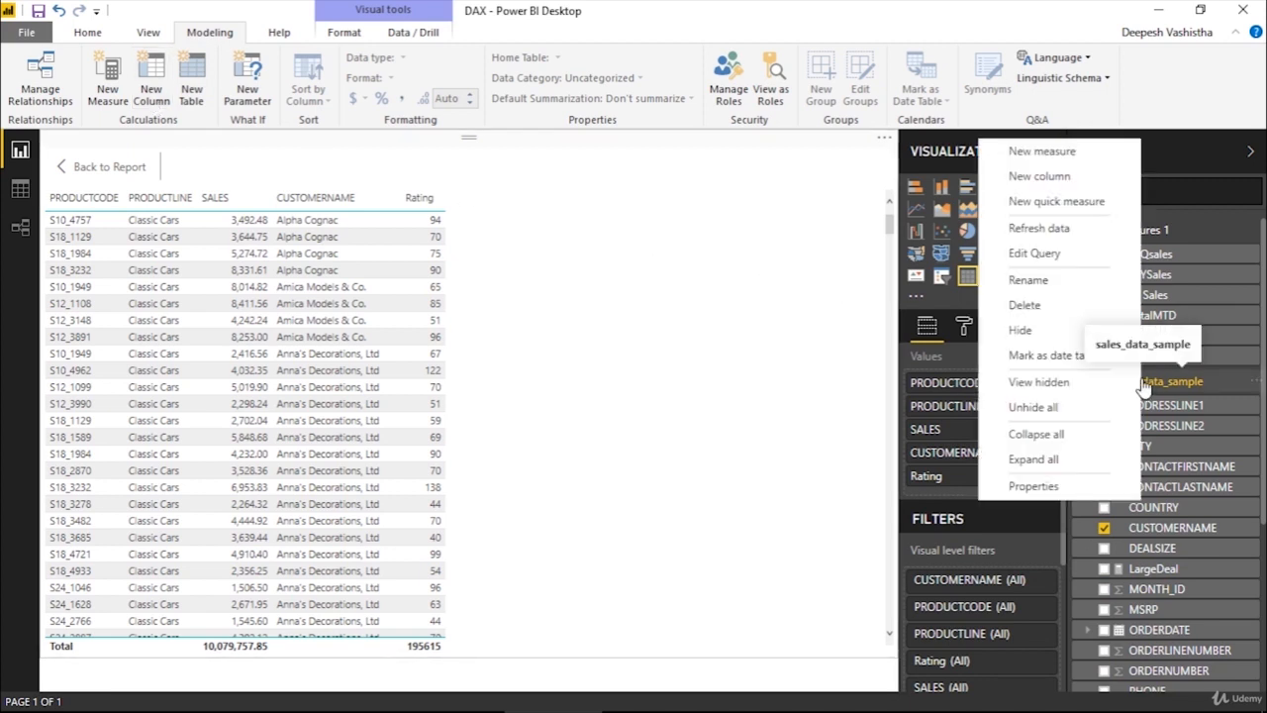
click(1073, 168)
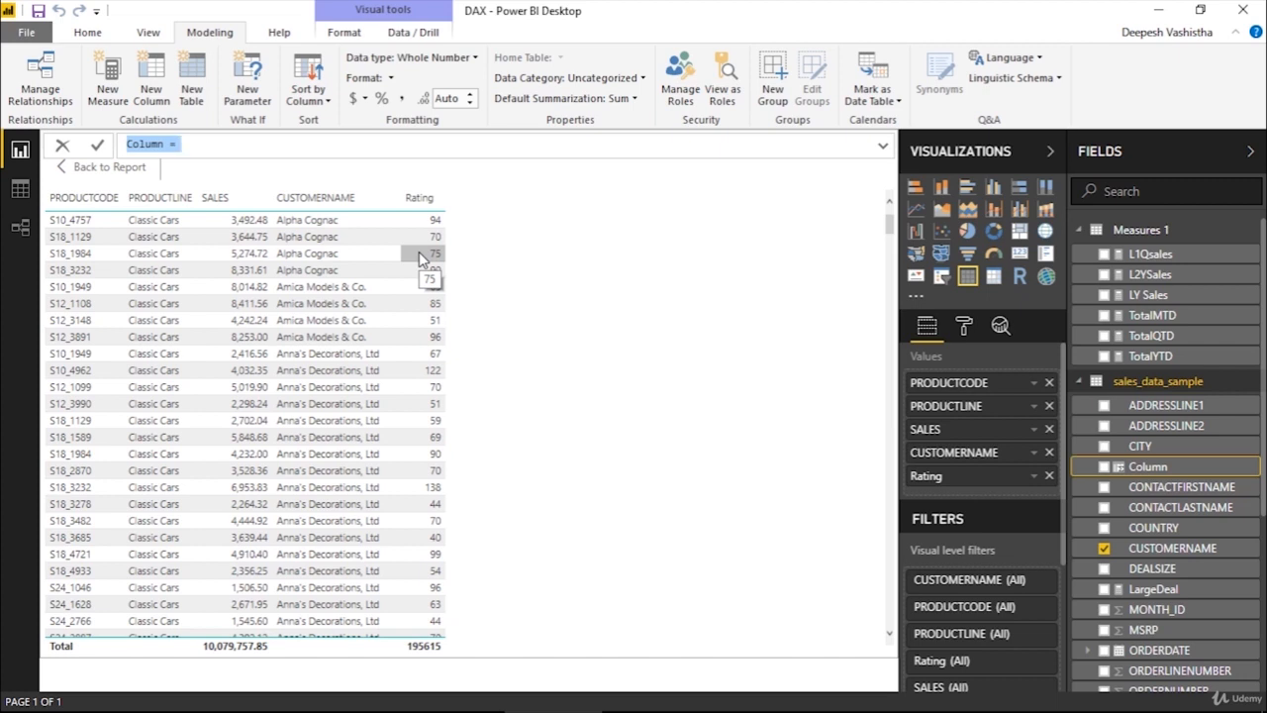
text(Rating)
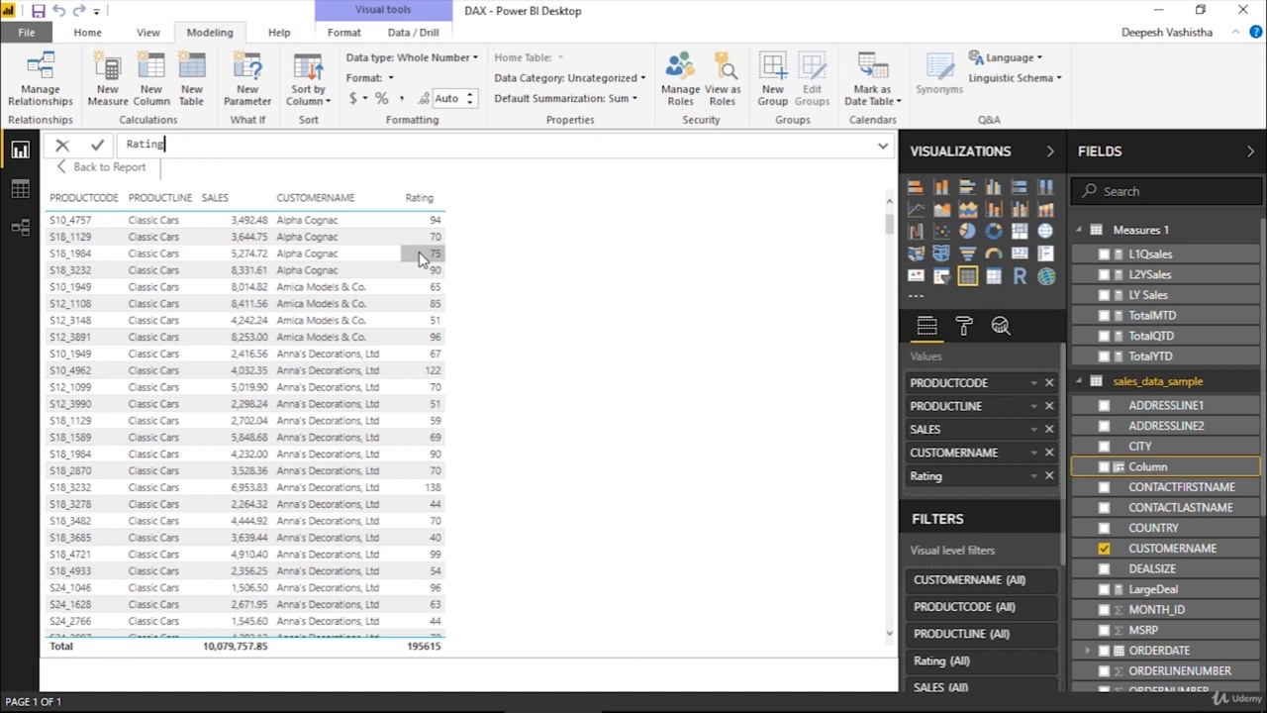
text(Val)
key(ctrl+a)
text(Sentiments = IF()
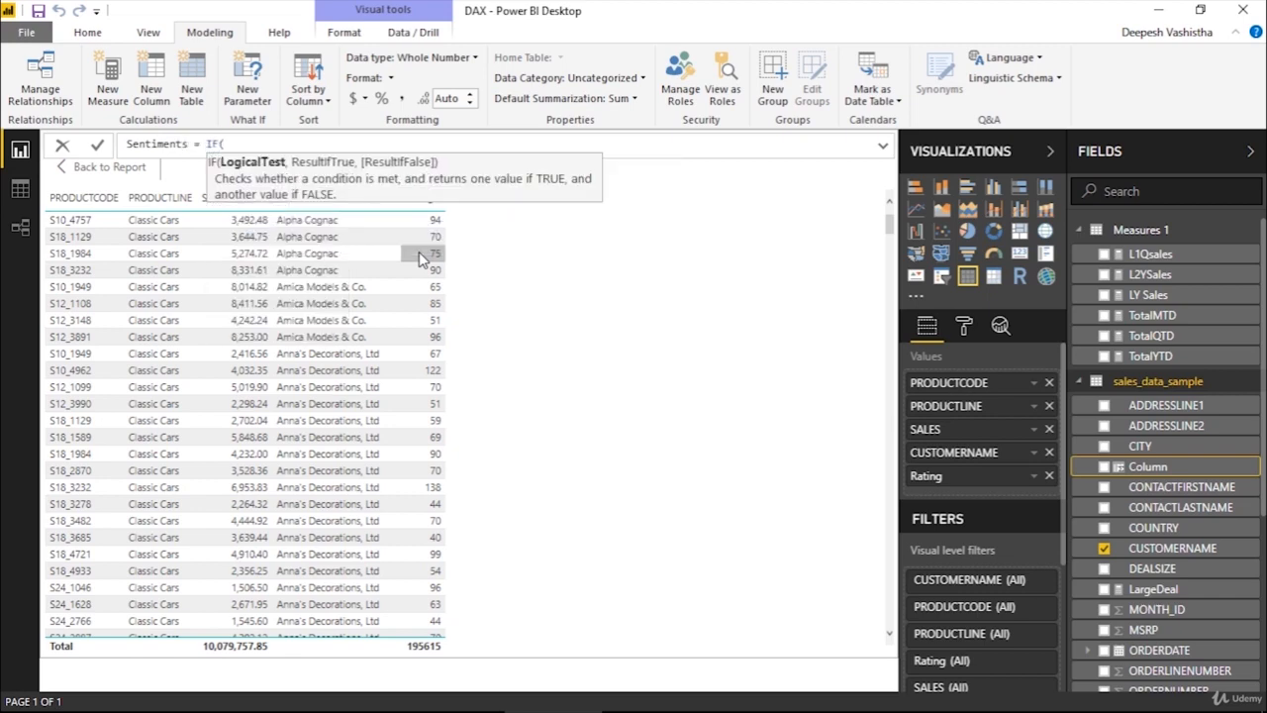
Start the IF function's logical test with sales_data_sample[Rating]> 0
text(sales)
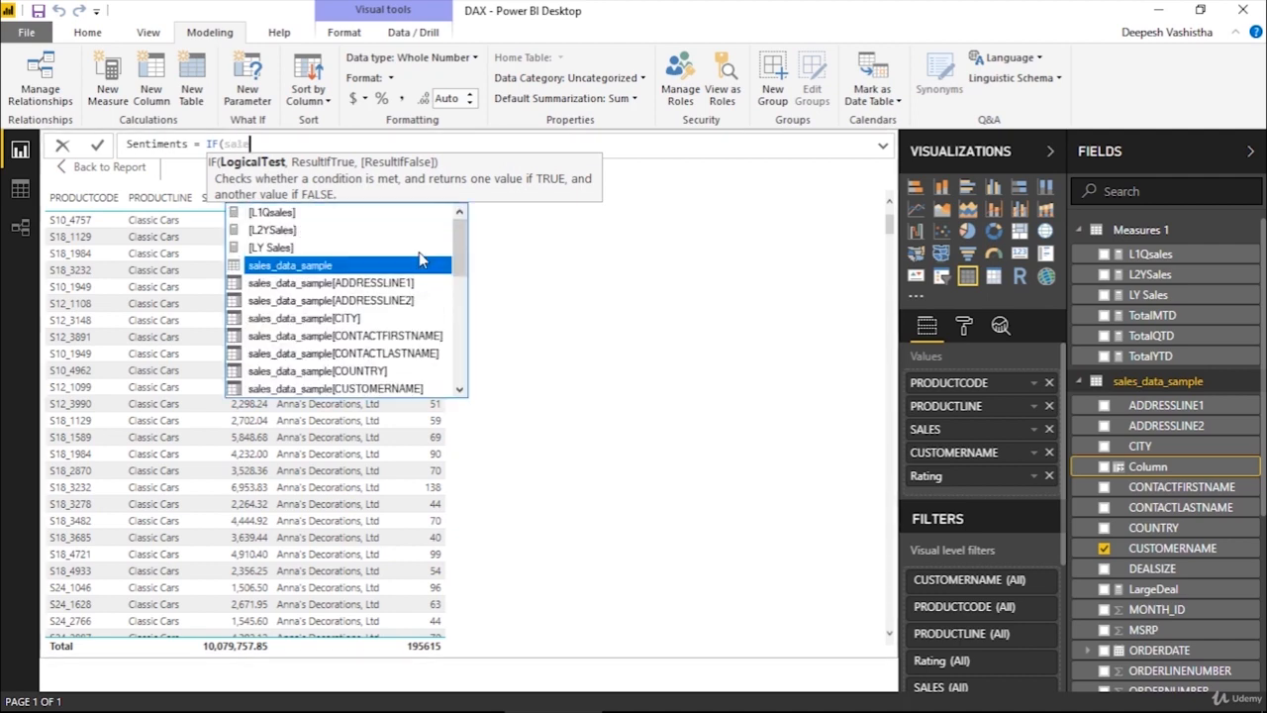
key(BackSpace)
key(BackSpace)
key(BackSpace)
key(BackSpace)
key(BackSpace)
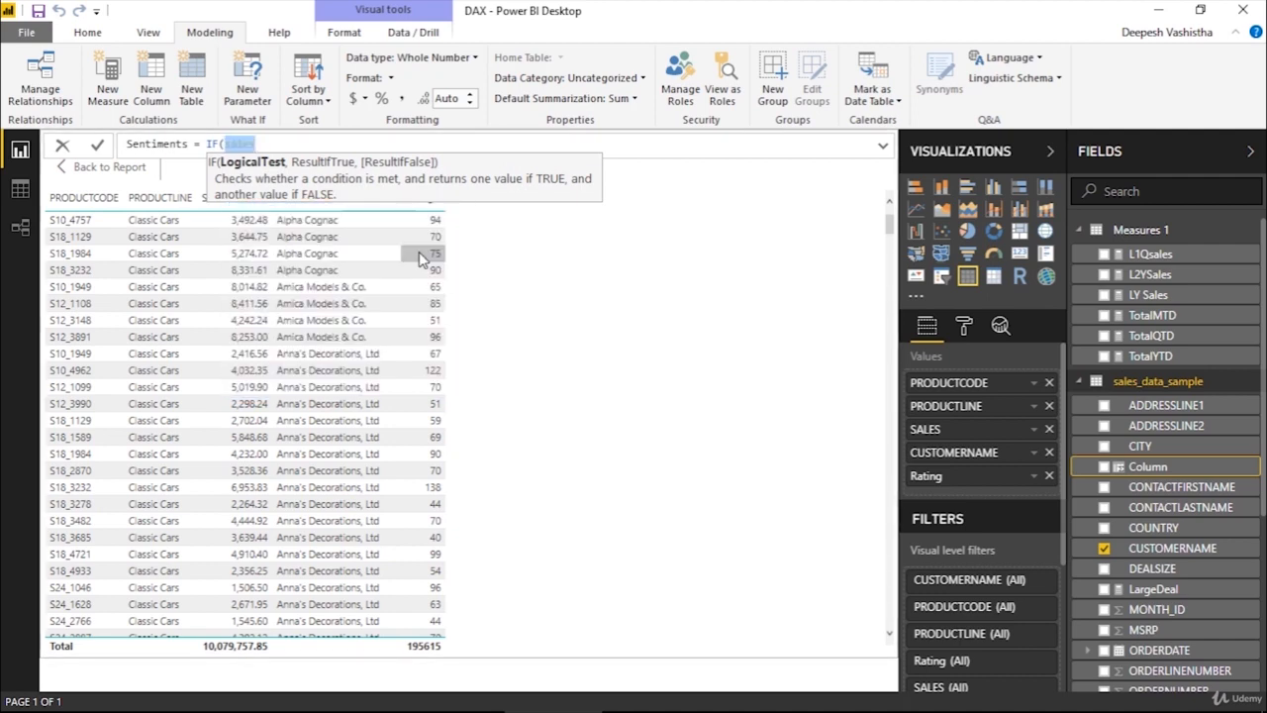
text(rating)
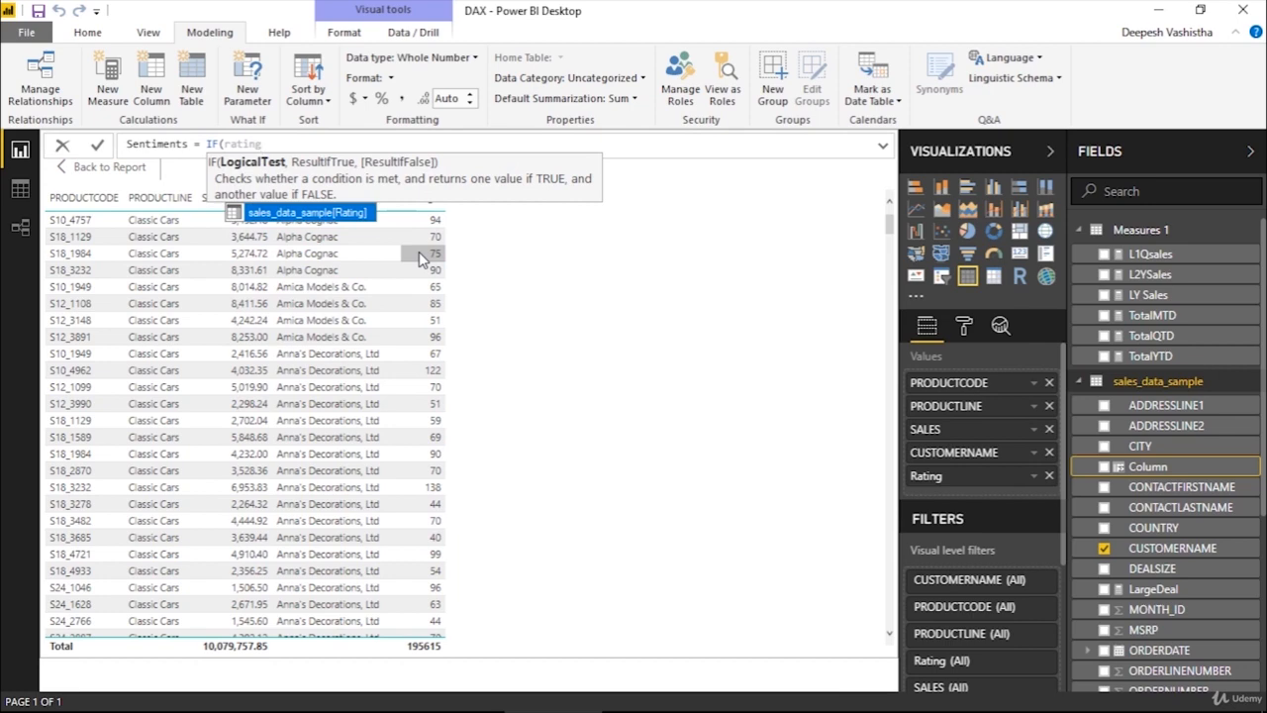
key(Tab)
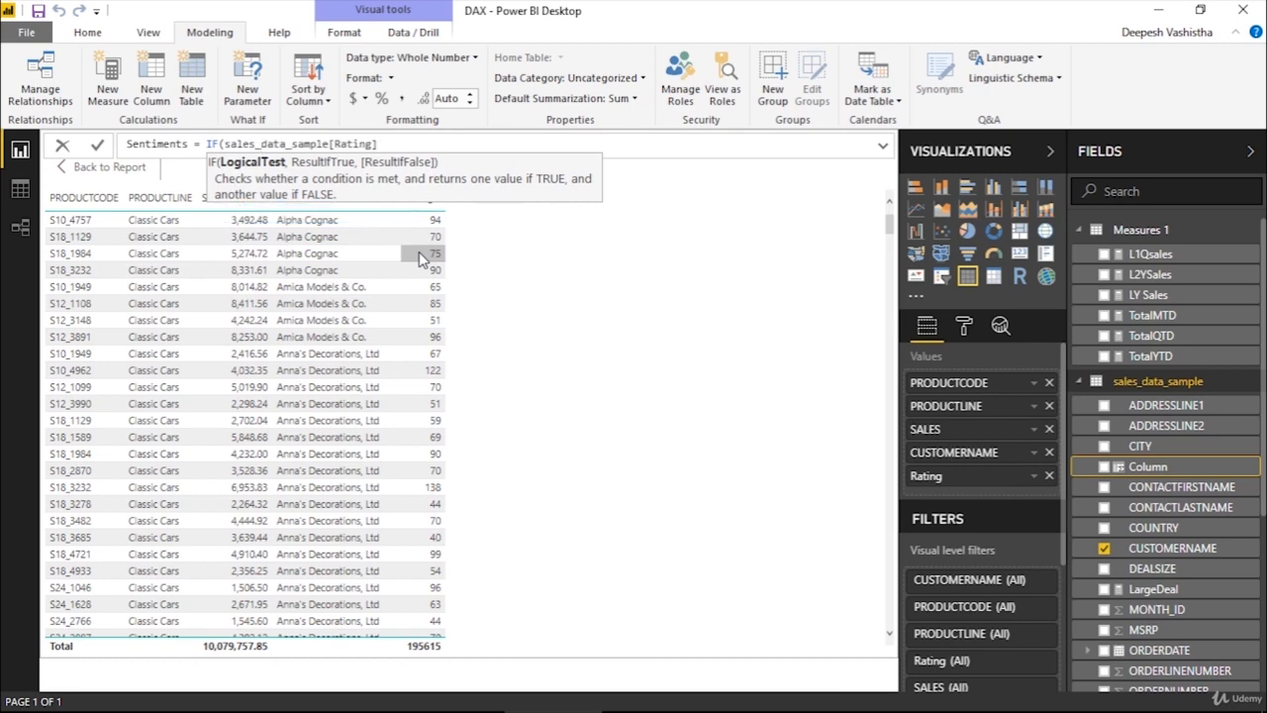
text(>)
key(BackSpace)
text(<)
key(BackSpace)
text(> 0 )
Extend the test with && sales_data_sample[Rating]<=40 and return "Low Ratings" when it is true
text(&& )
text(sales)
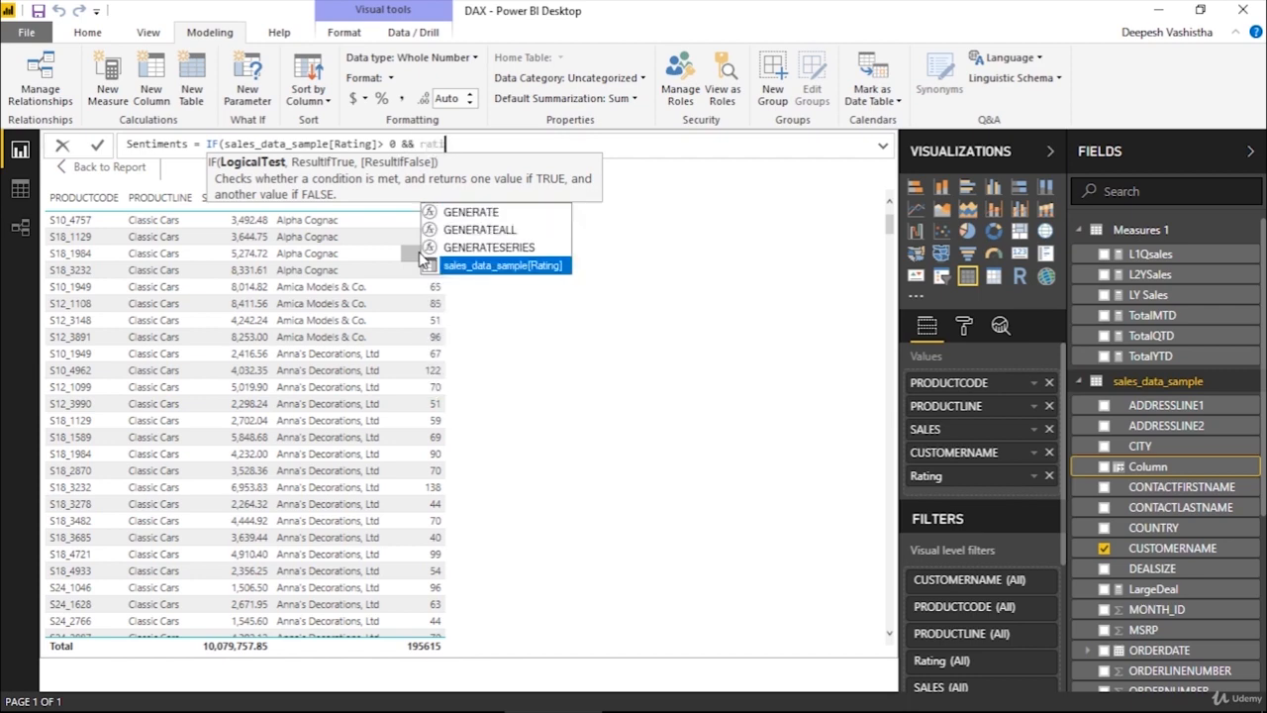
key(Tab)
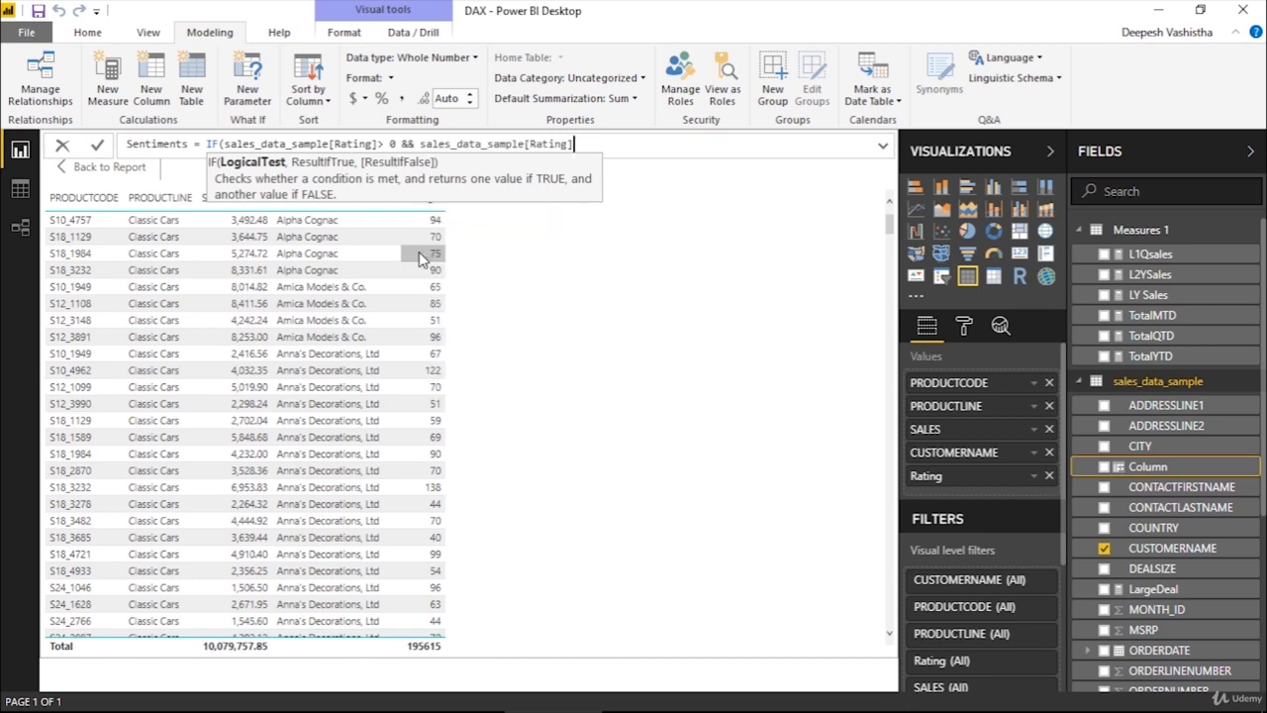
text(< =)
key(BackSpace)
key(BackSpace)
text(=40, ")
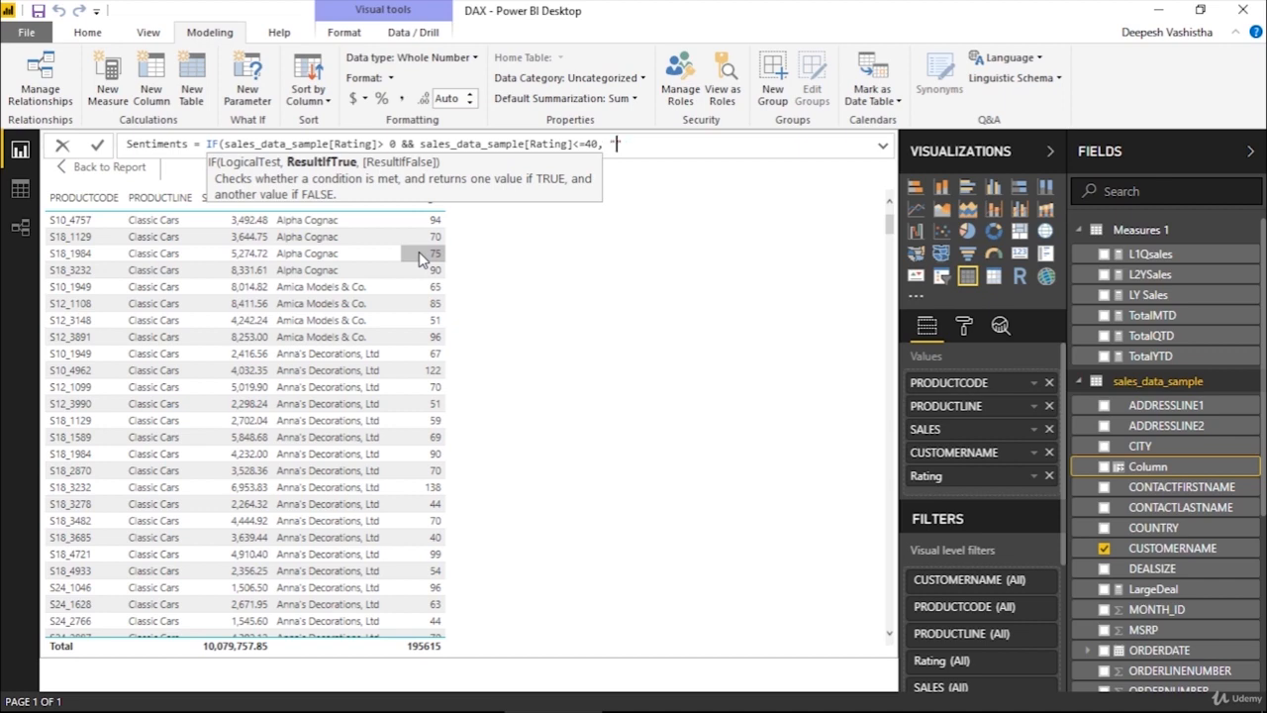
text(Low Ratings", )
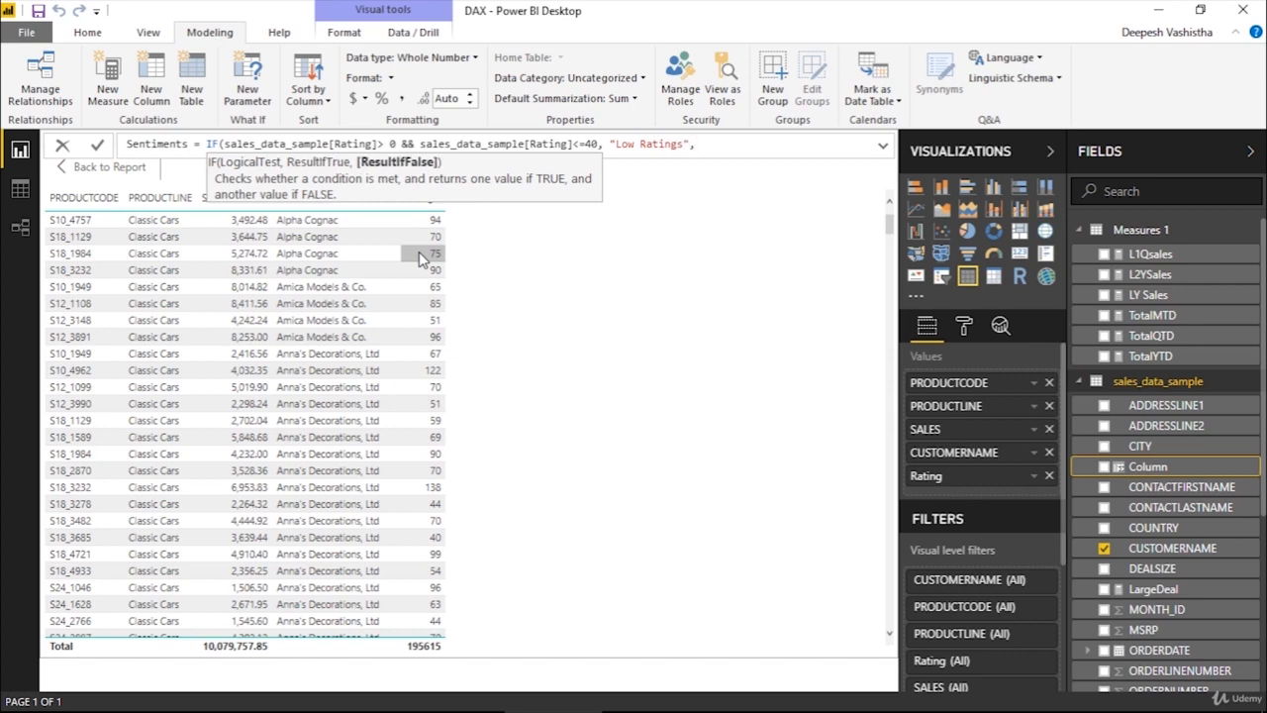
Nest a second IF as the false result, starting its test with sales_data_sample[Rating] >40
text(IF()
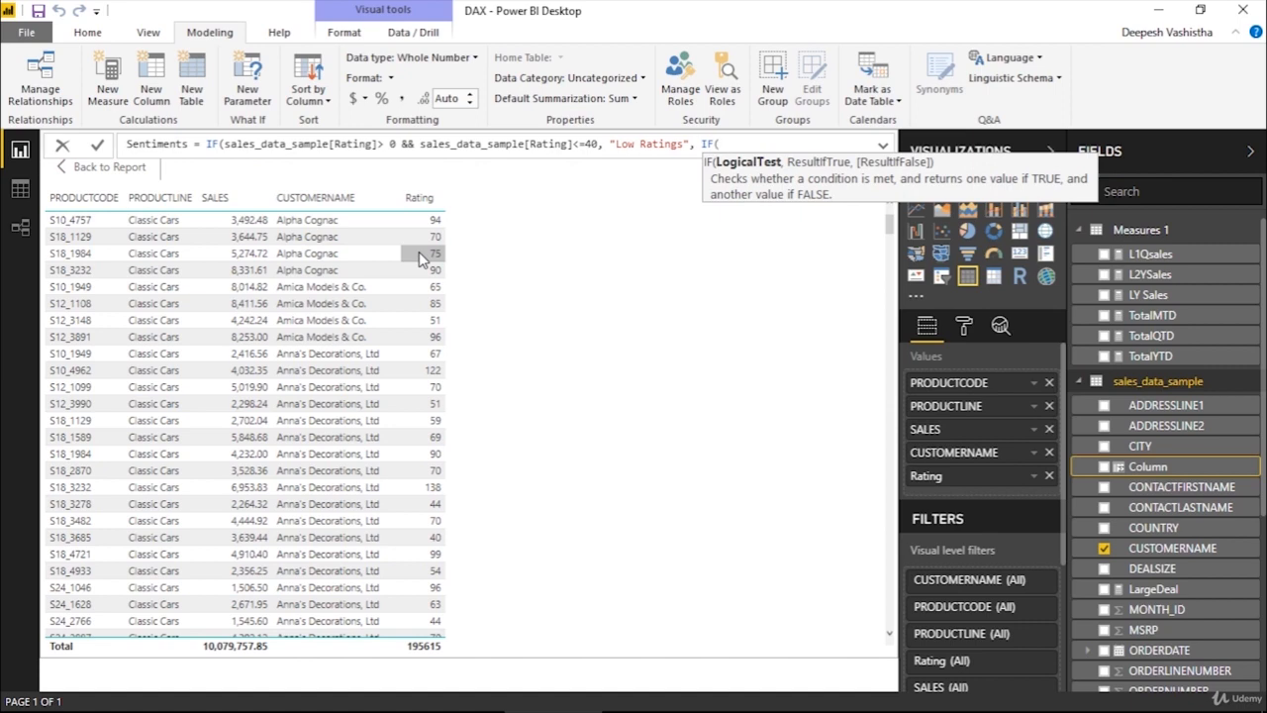
text(sales_data_sample[Rating])
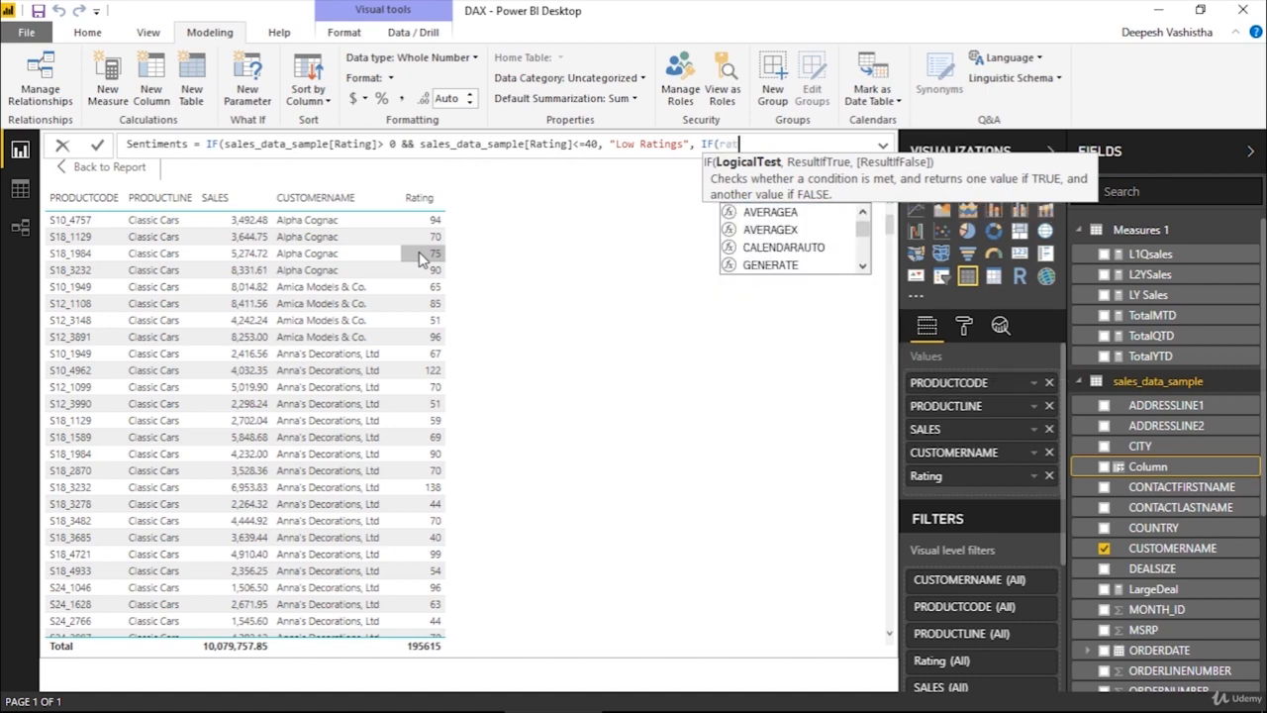
key(Tab)
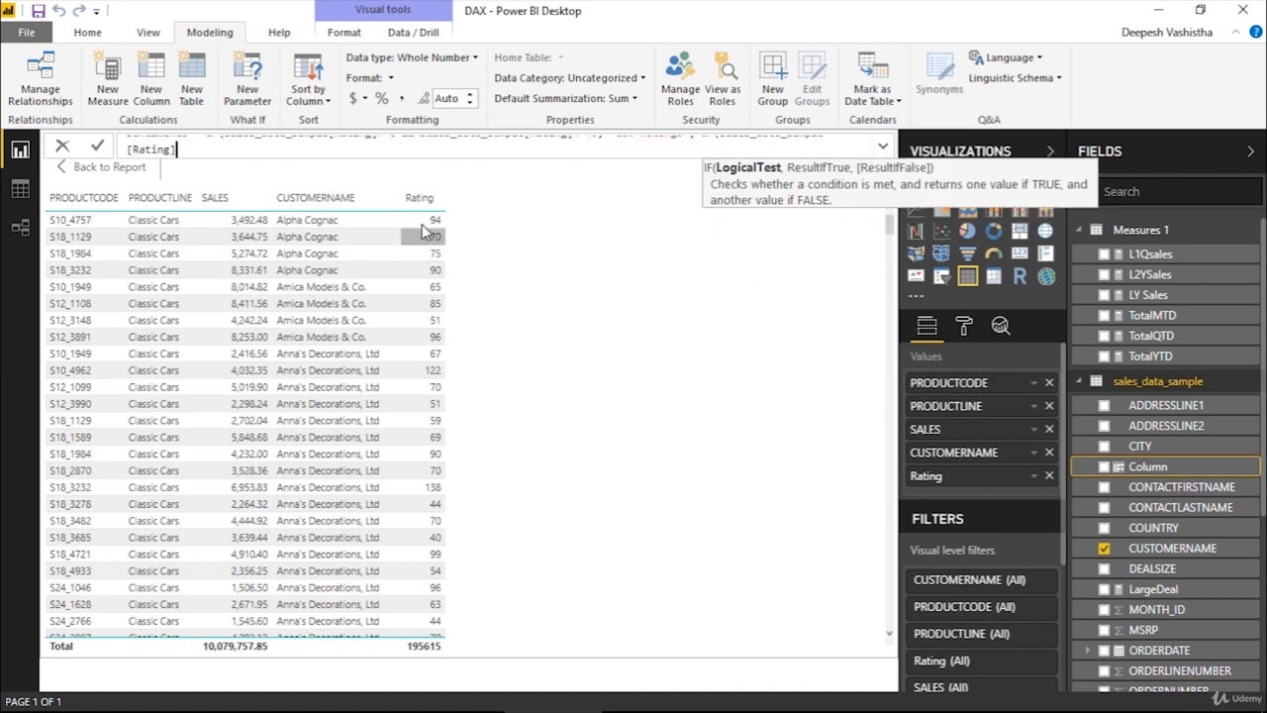
click(882, 147)
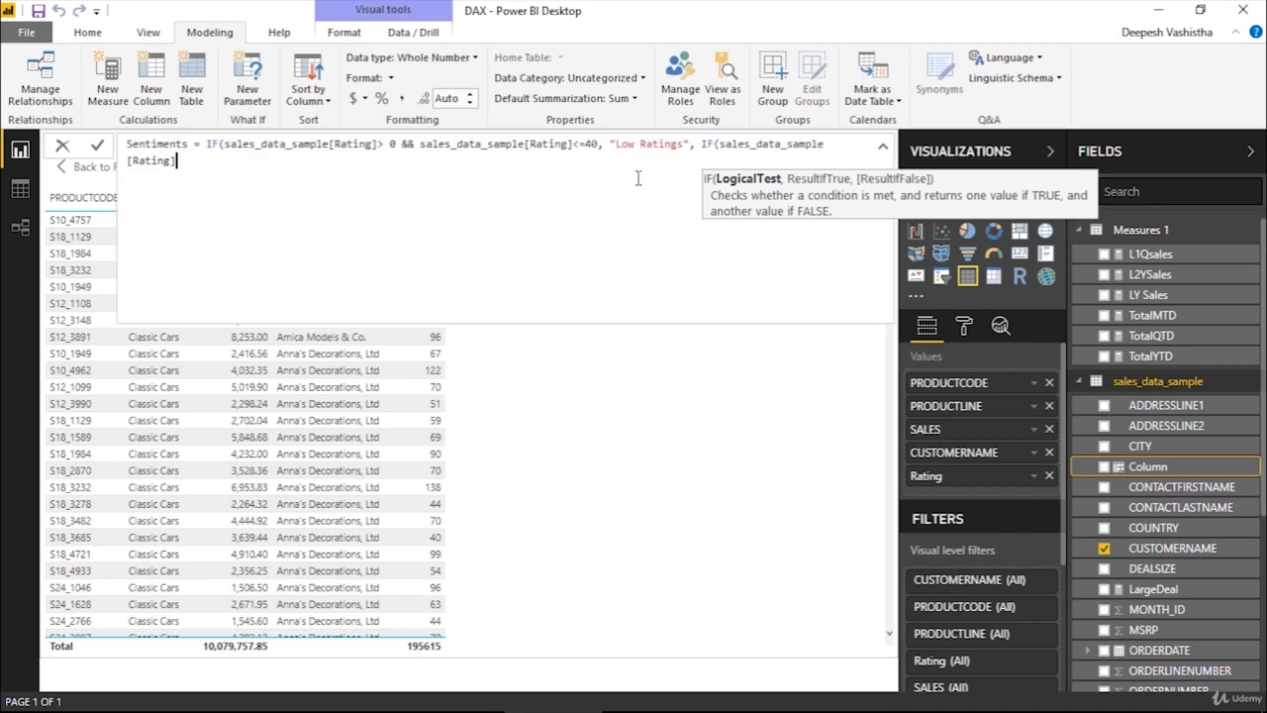
text(>)
text(40 )
Extend the nested test with && sales_data_sample[Rating]<=70 and return "Medium Ratings" when it is true
text(||)
key(BackSpace)
key(BackSpace)
text(&& ra)
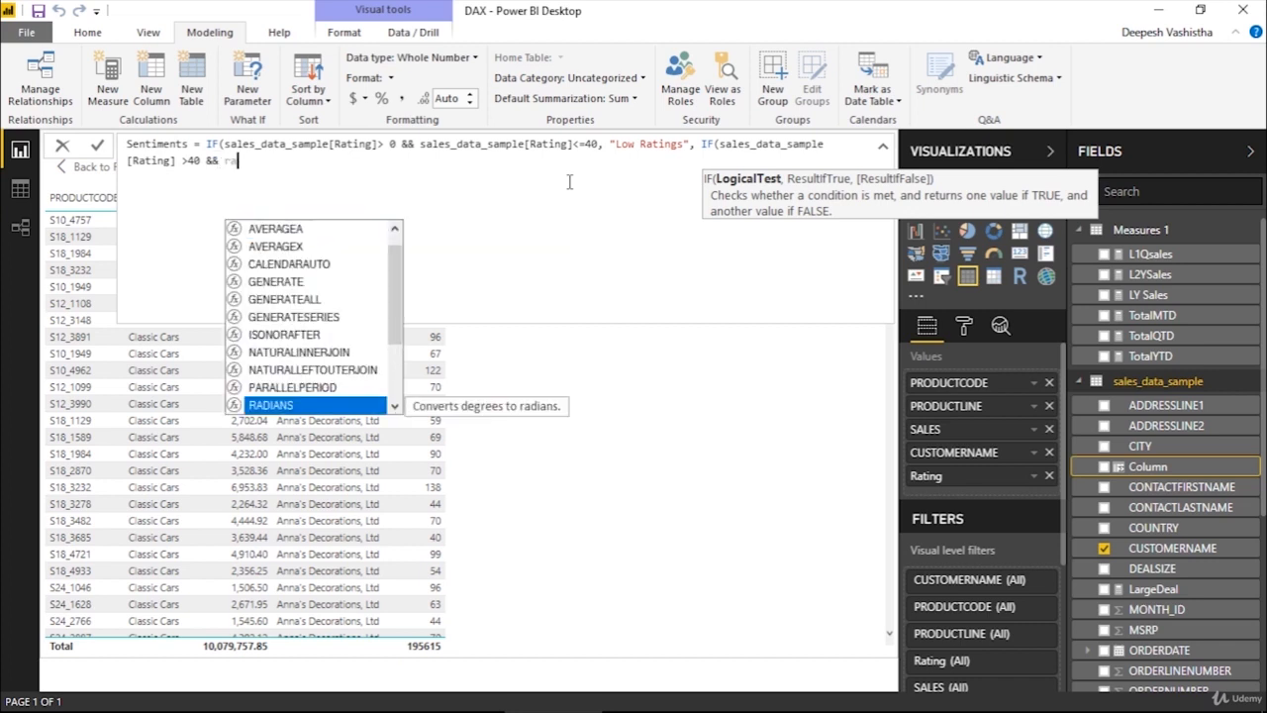
text(ting)
key(Tab)
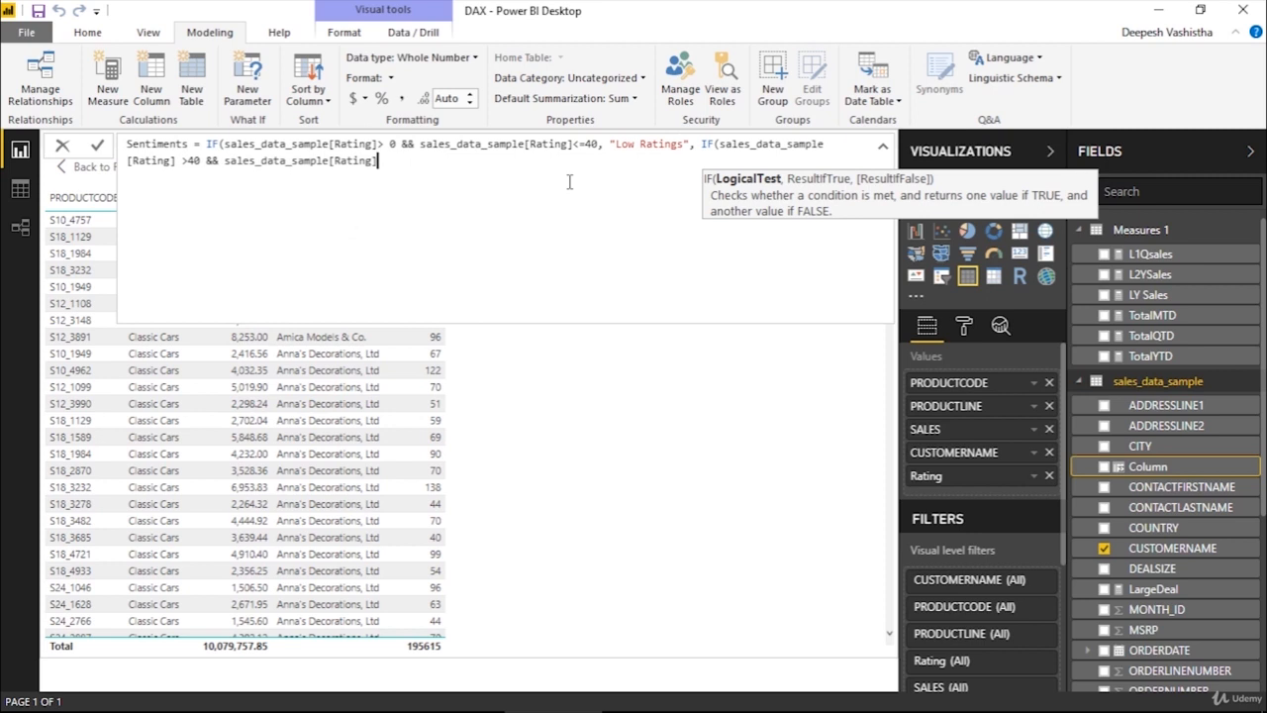
text(<=70, ")
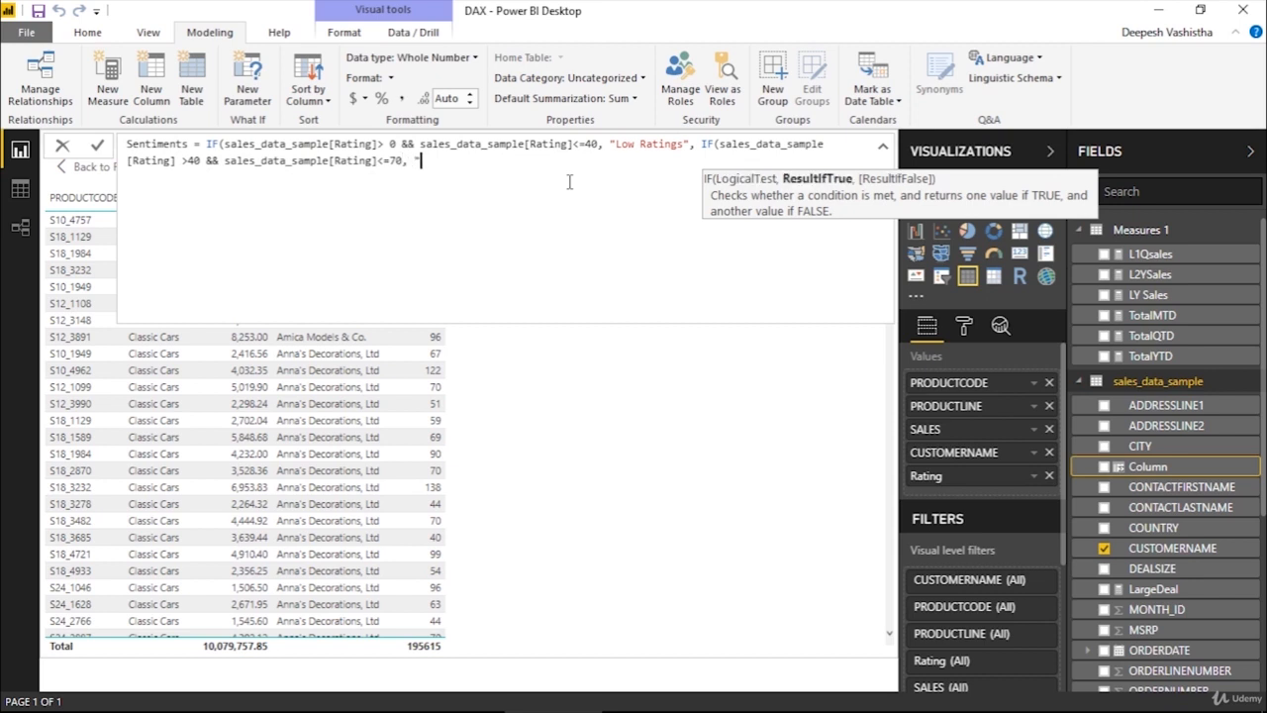
text(Medium Ratings",)
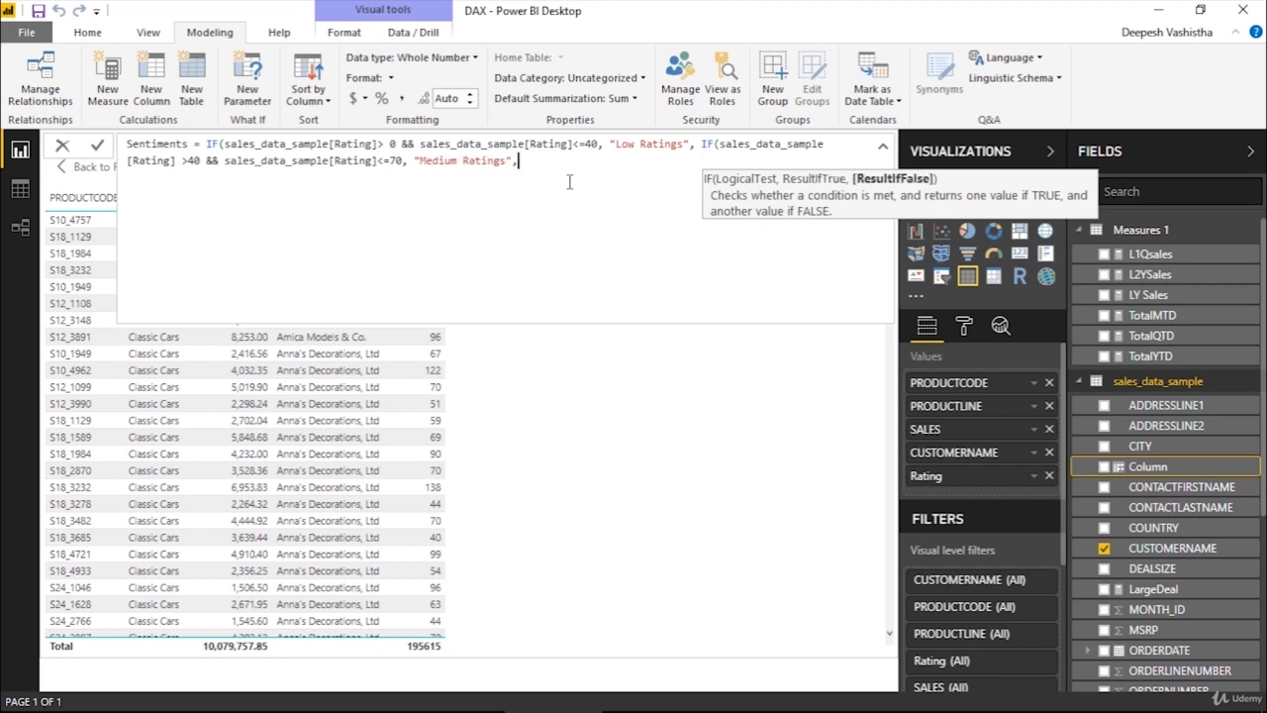
Return "High Ratings" as the nested IF's false result, close both functions and commit the Sentiments formula
text( "High Ratings")))
key(Return)
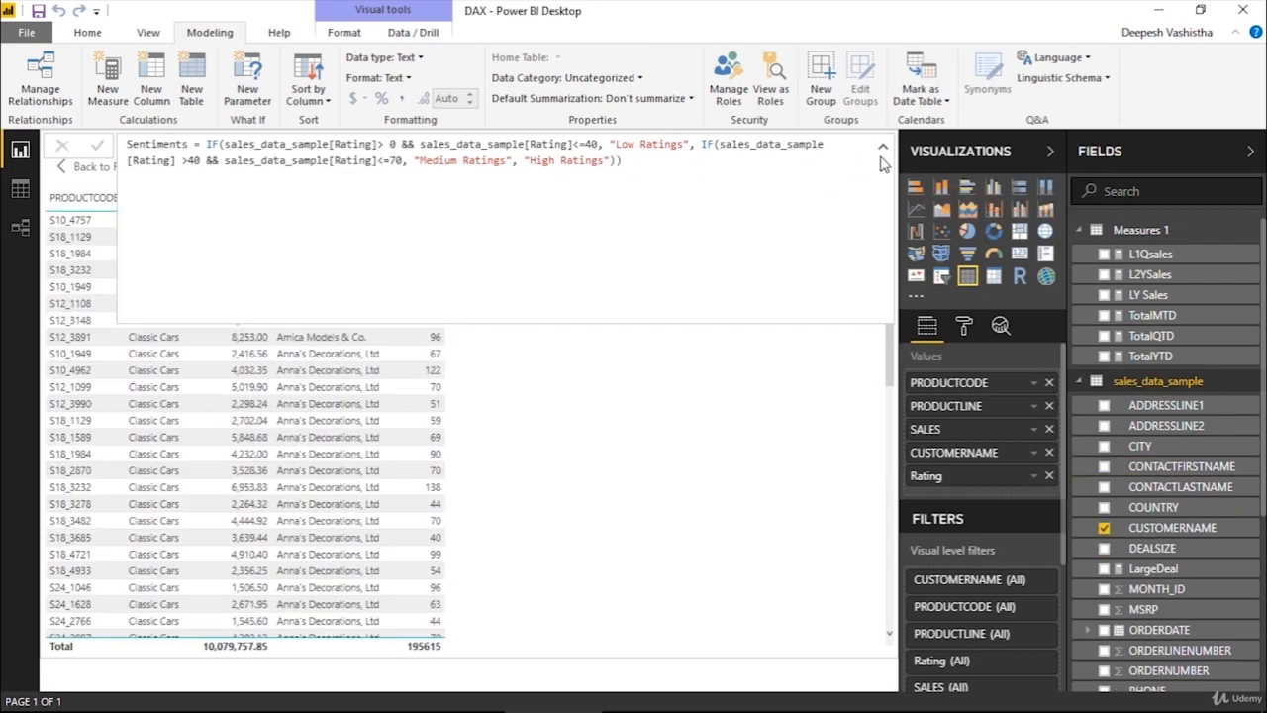
click(883, 149)
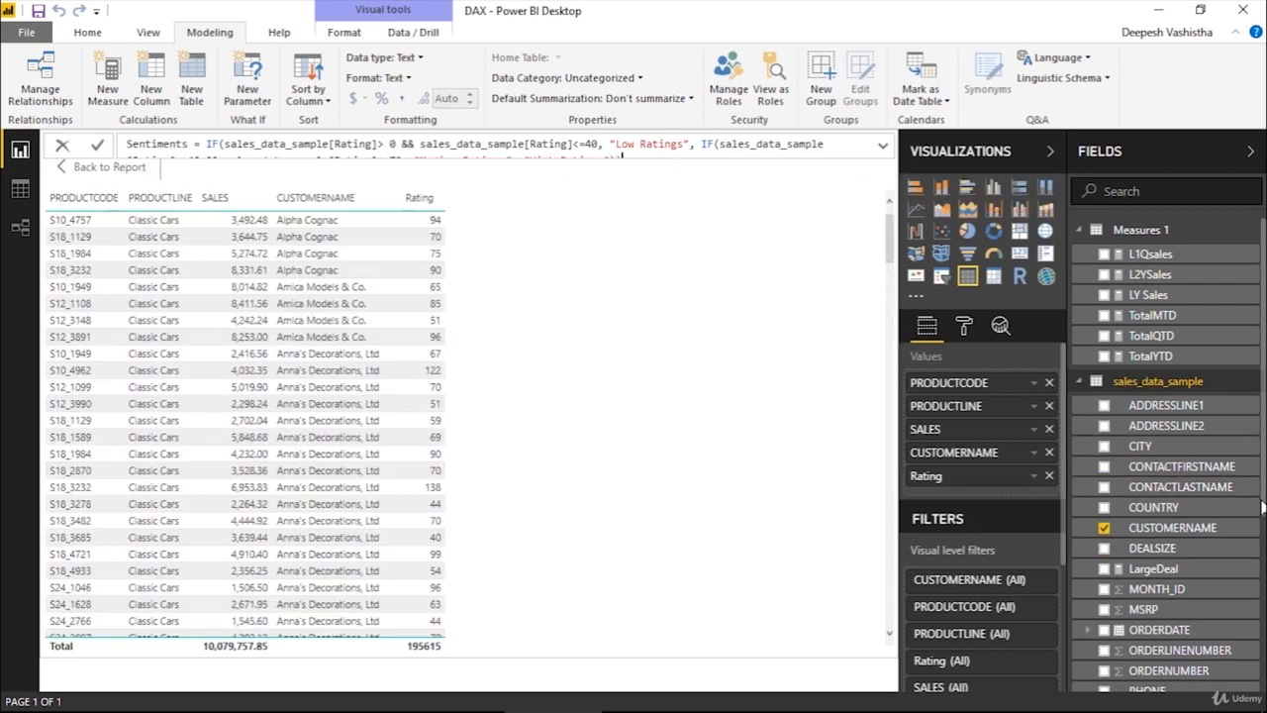
Add the Sentiments field to the table visual's values after Rating
scroll(1237, 554, down, 5)
drag(1221, 617, 1024, 492)
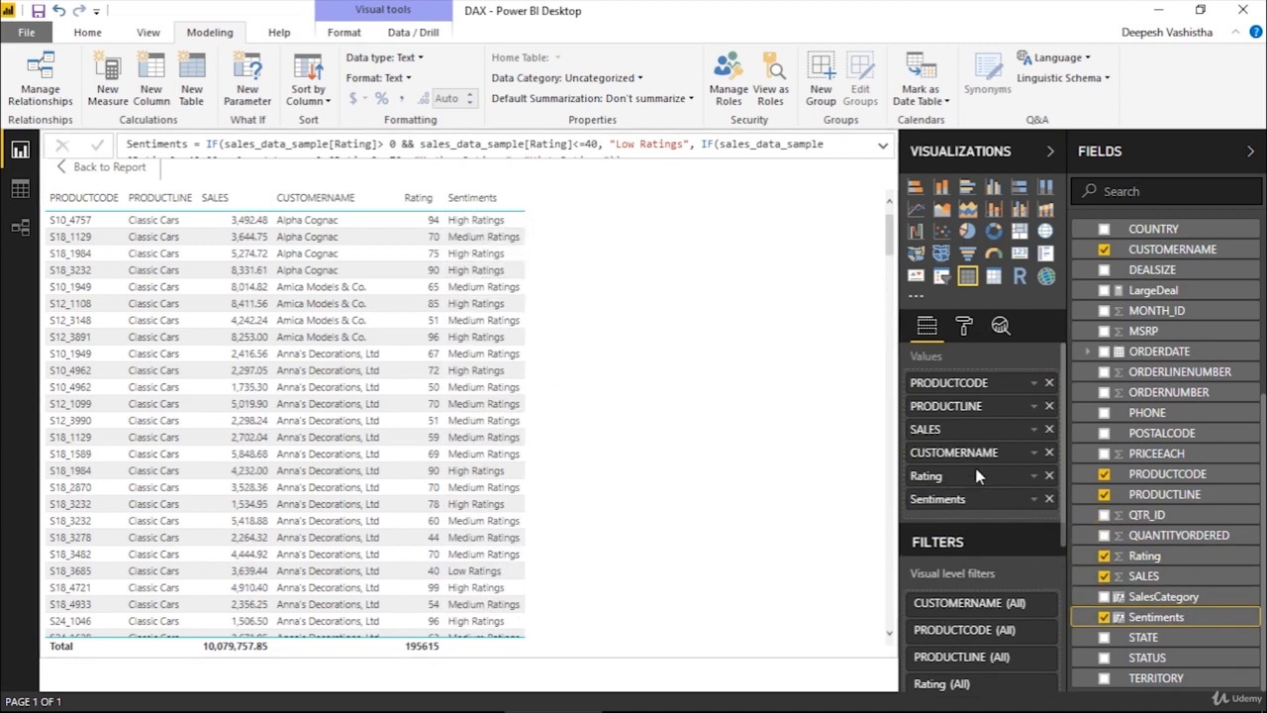
Set the text size of the table visual's values to 12
click(964, 327)
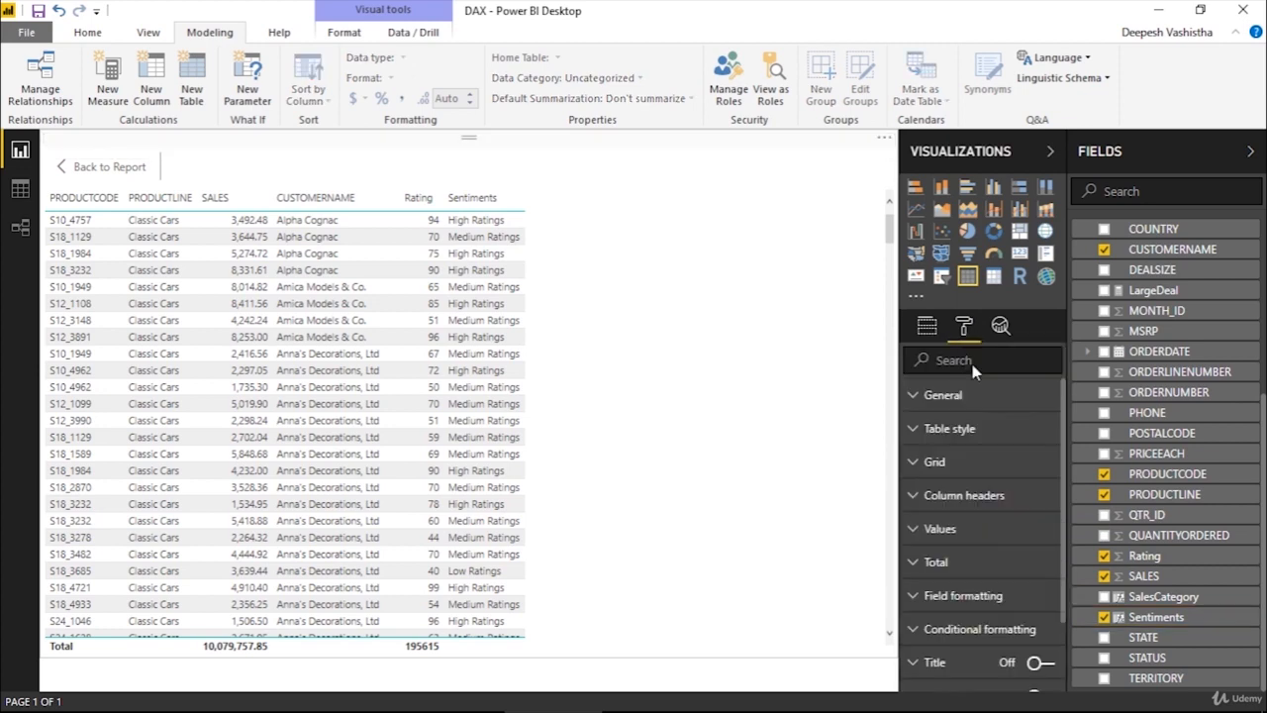
click(958, 536)
scroll(990, 535, down, 5)
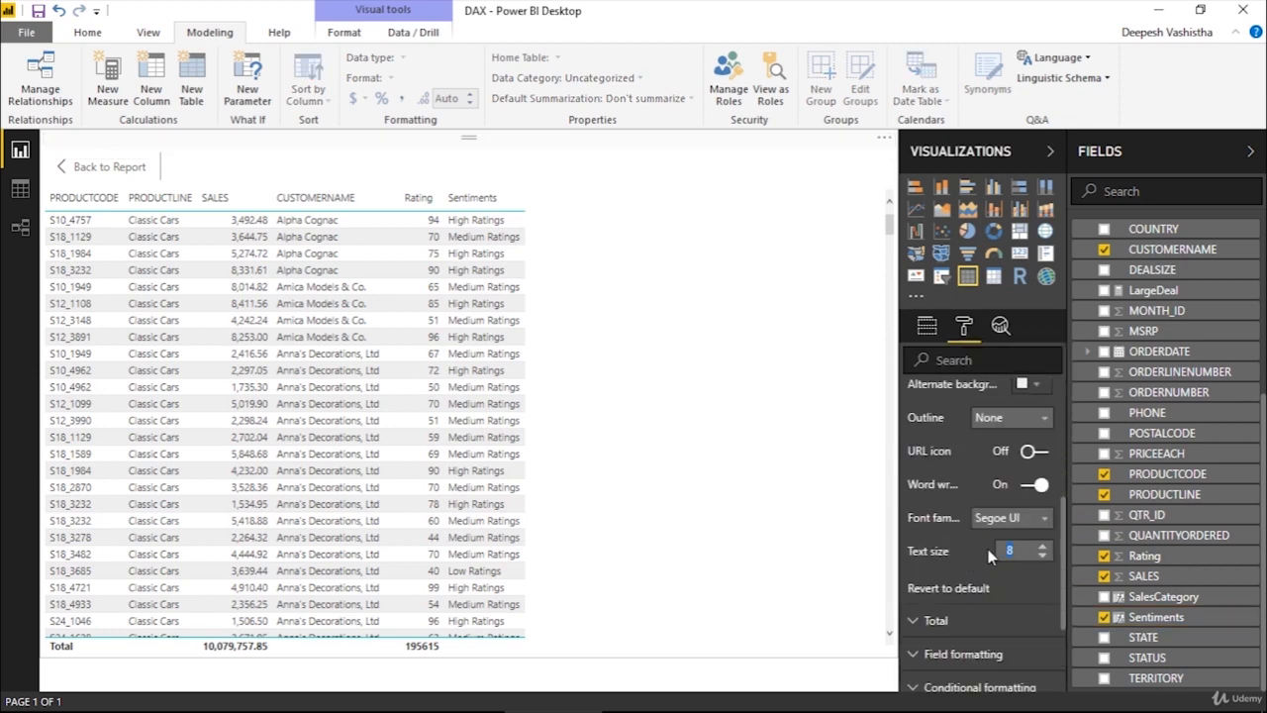
text(12)
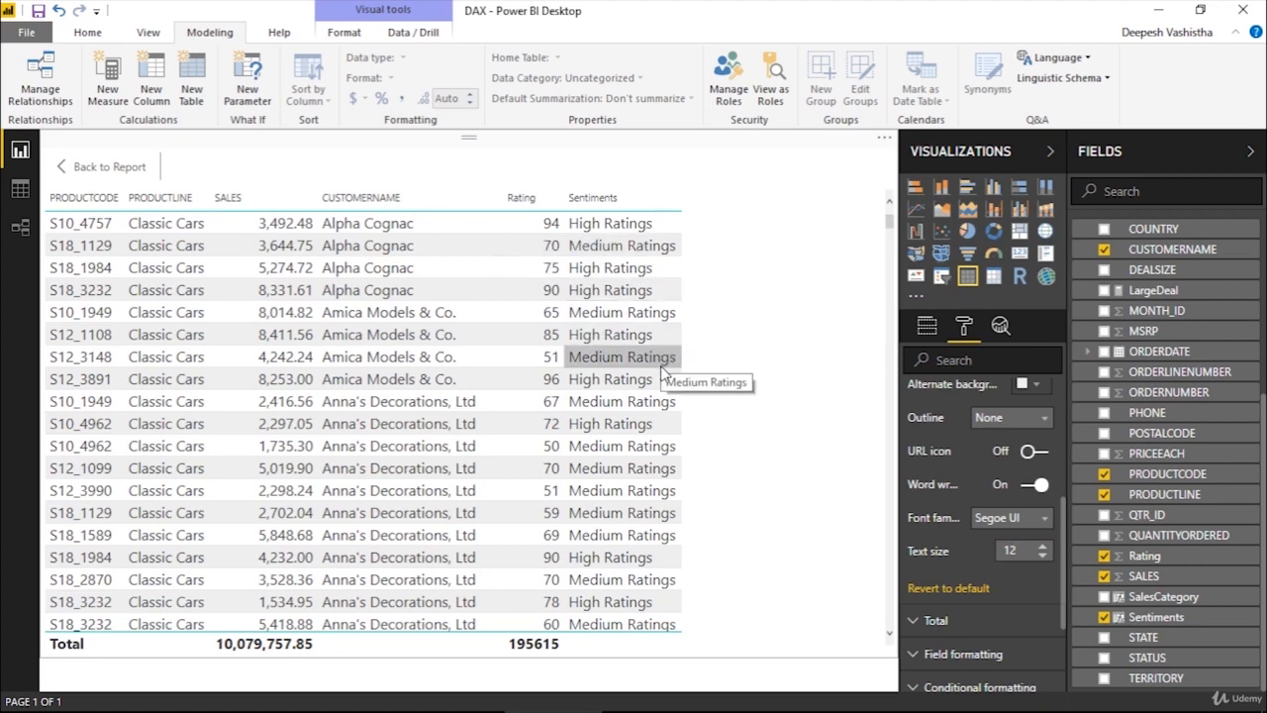
Review the table rows, comparing each Rating with its Sentiments category
scroll(649, 480, down, 3)
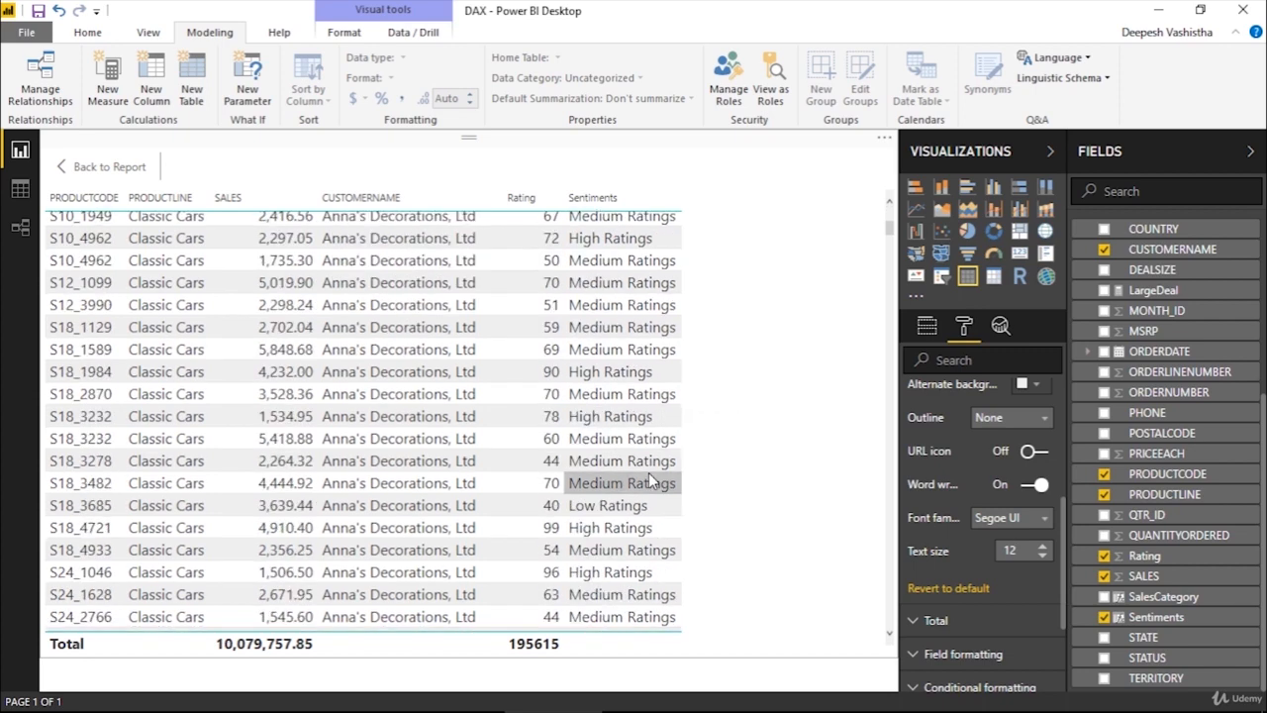
scroll(648, 479, down, 6)
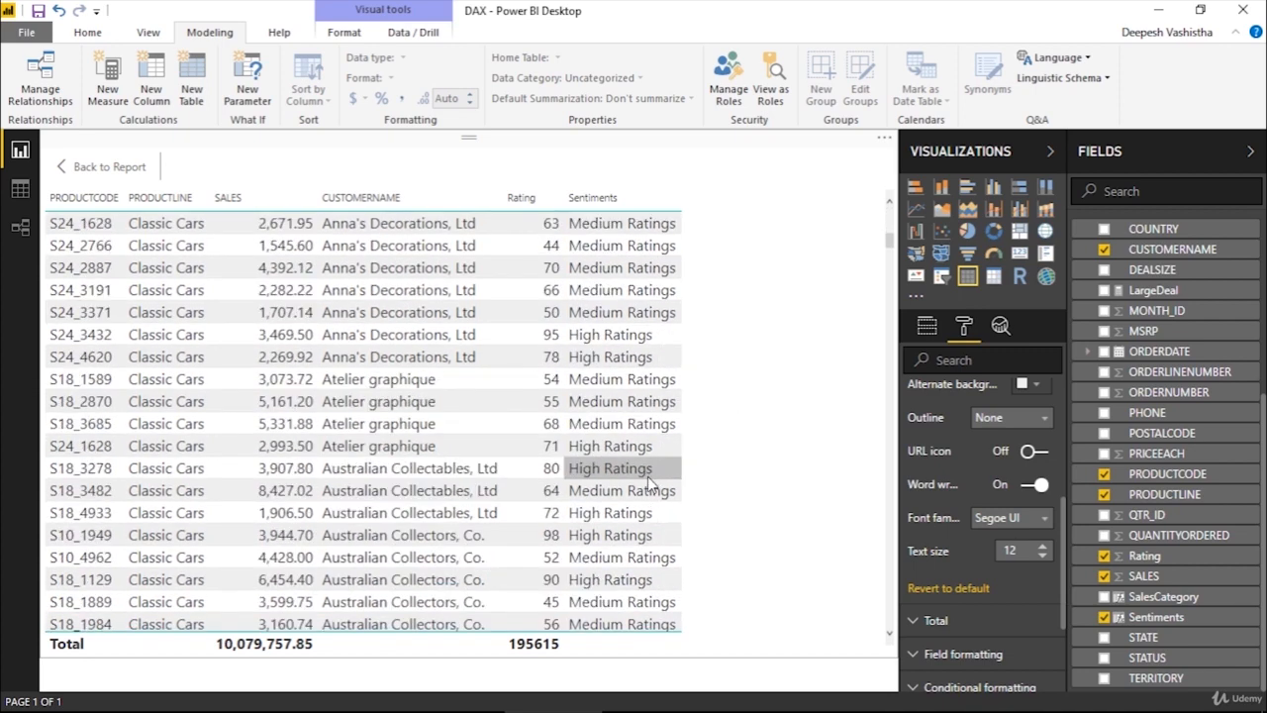
scroll(648, 476, up, 9)
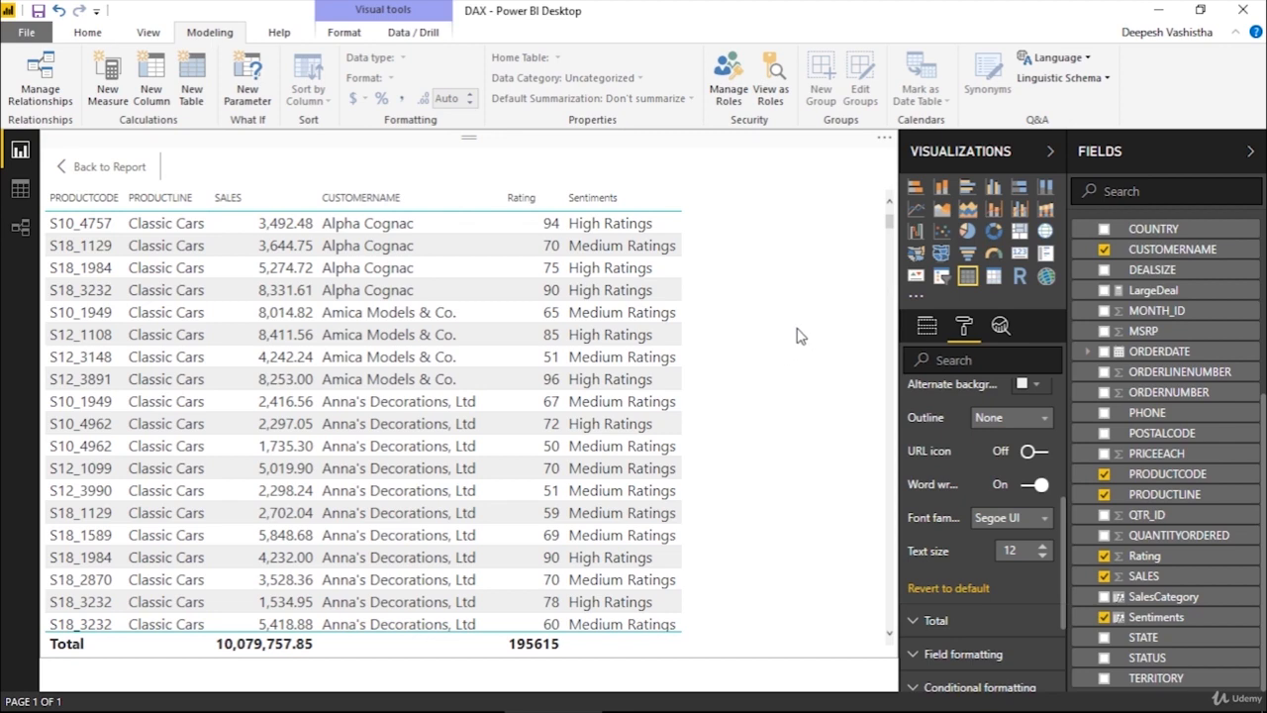
scroll(778, 341, down, 3)
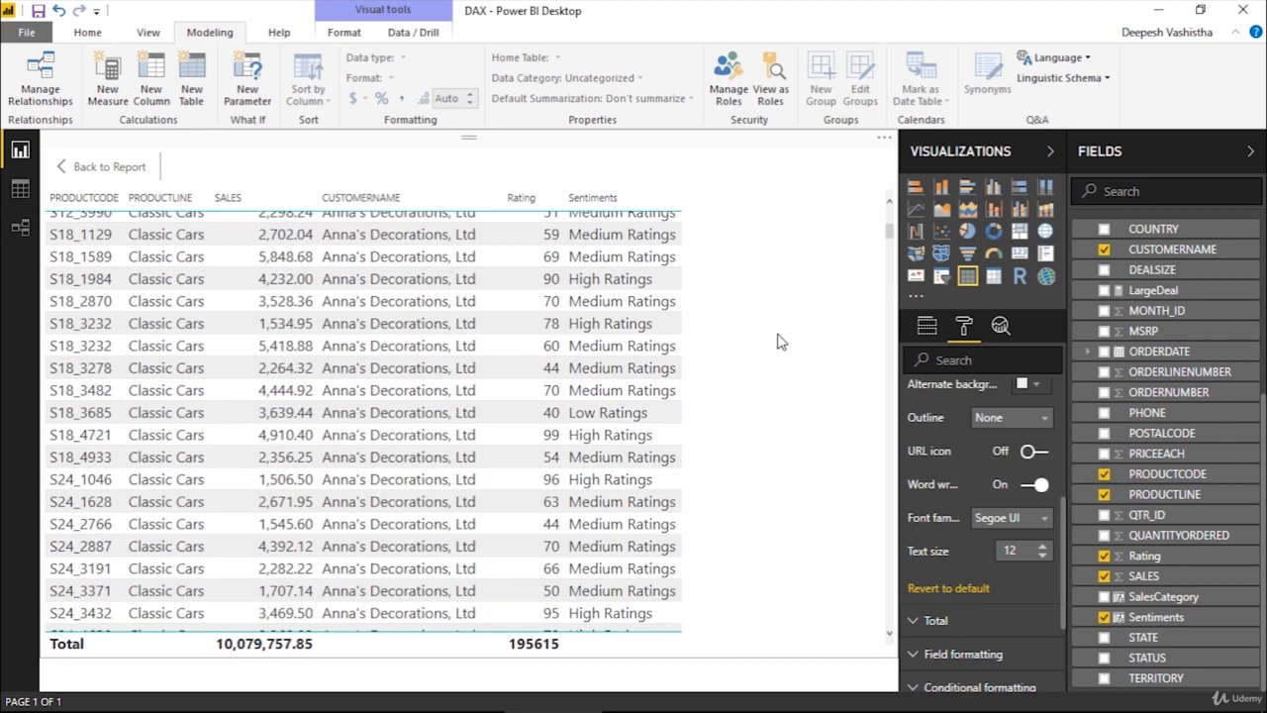
scroll(777, 342, up, 3)
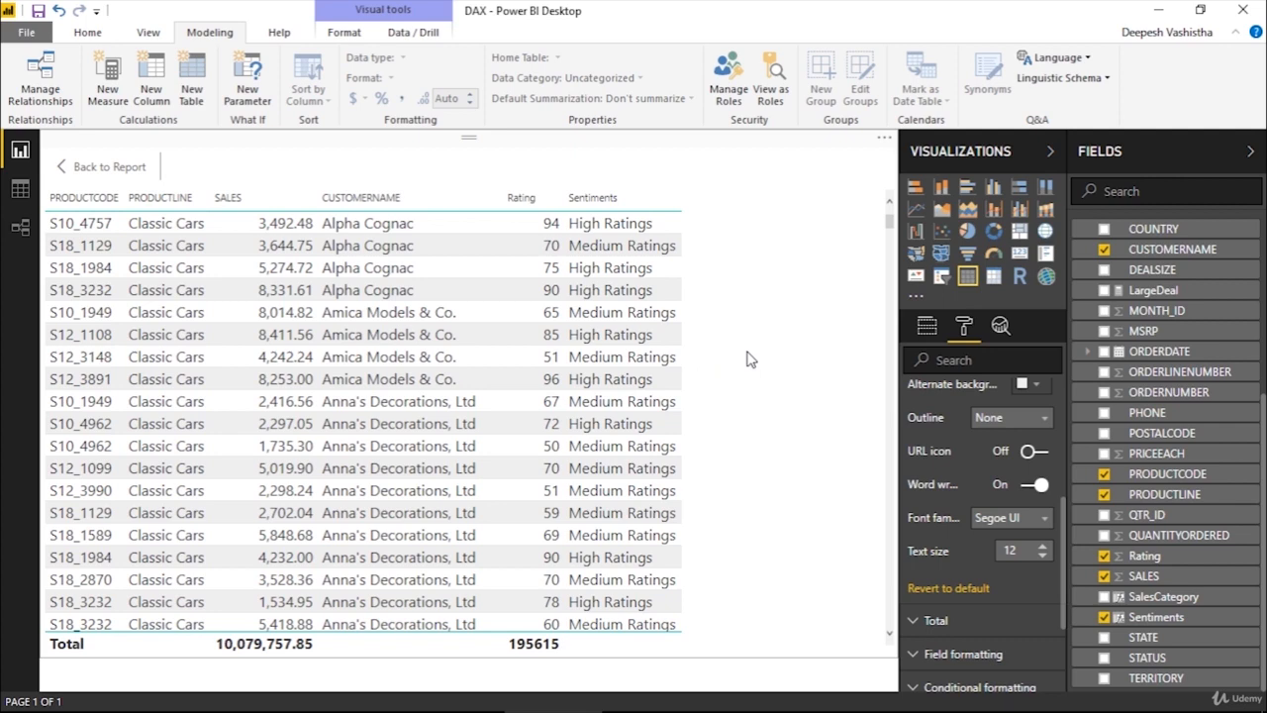
Return to the table visual's field assignments and browse the sales_data_sample fields
click(927, 326)
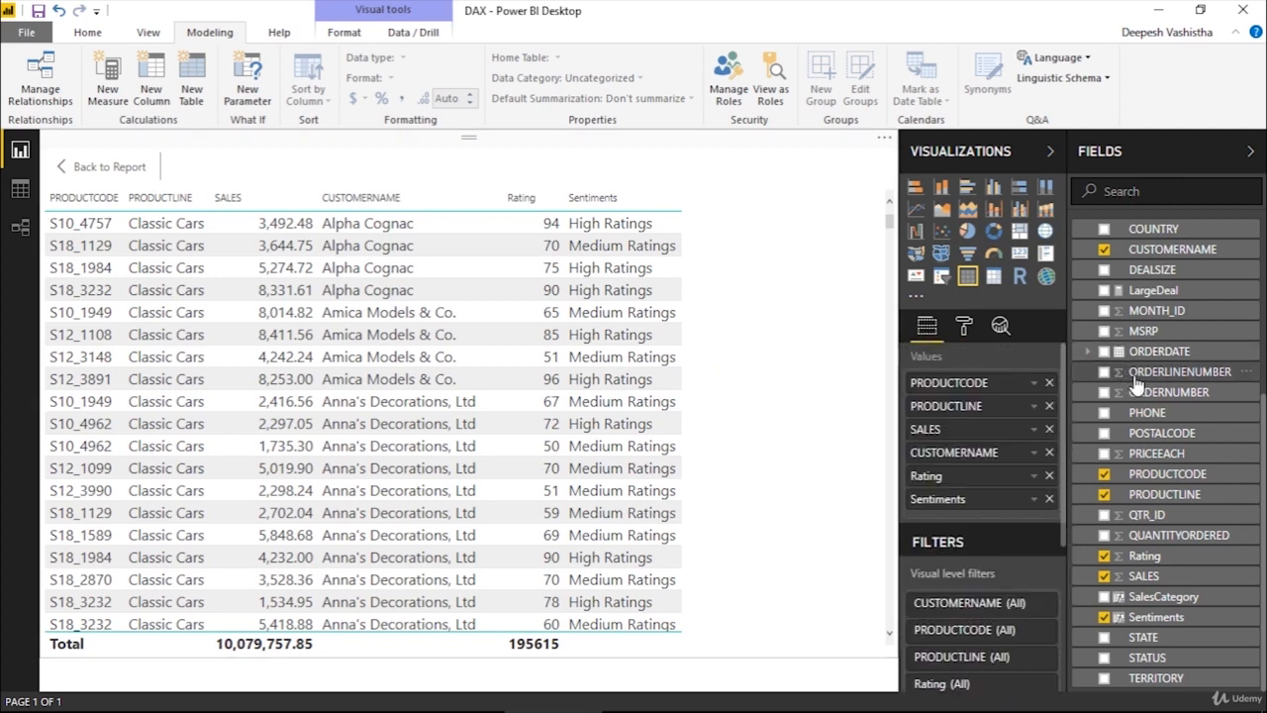
scroll(1232, 404, up, 5)
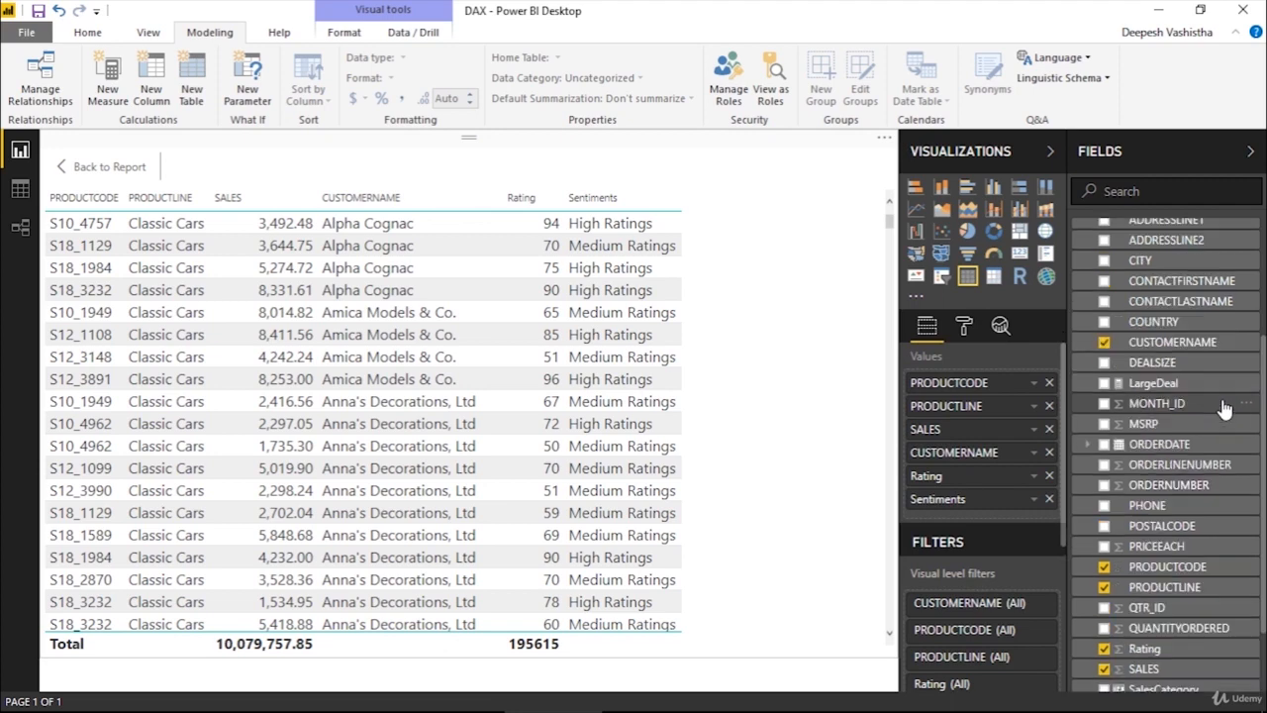